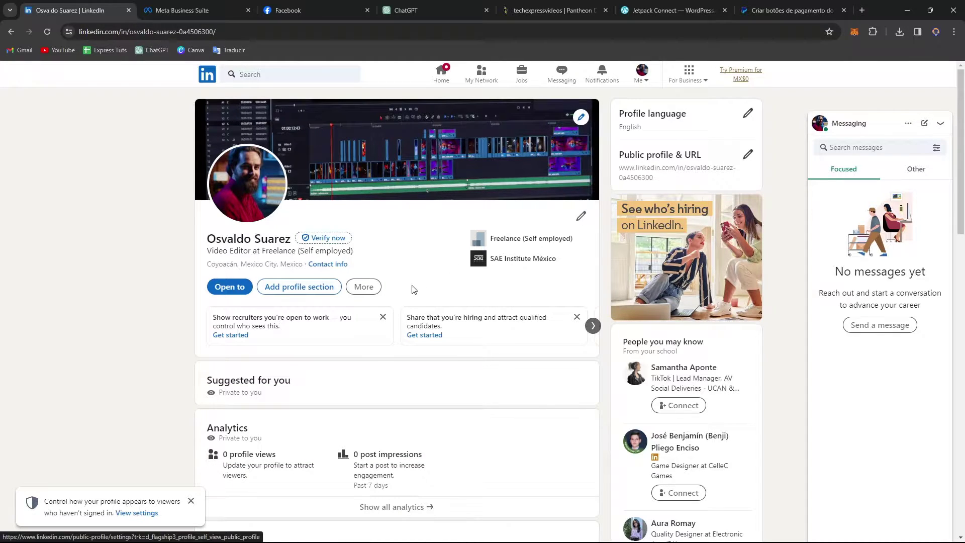
Step: Open the profile intro editor and set the pronouns to He/Him
scroll(450, 307, "down", 3)
scroll(450, 308, "up", 3)
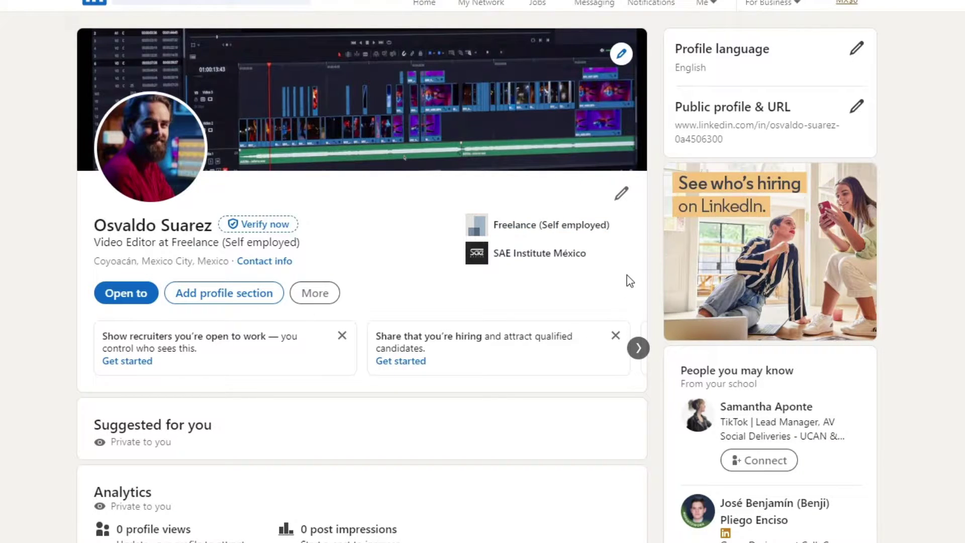
left_click(622, 200)
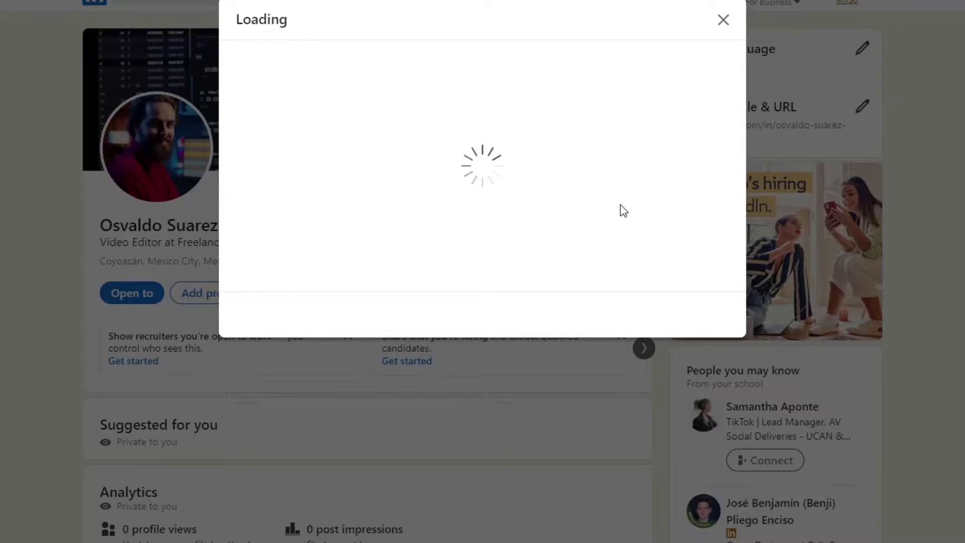
left_click_drag(333, 36, 242, 27)
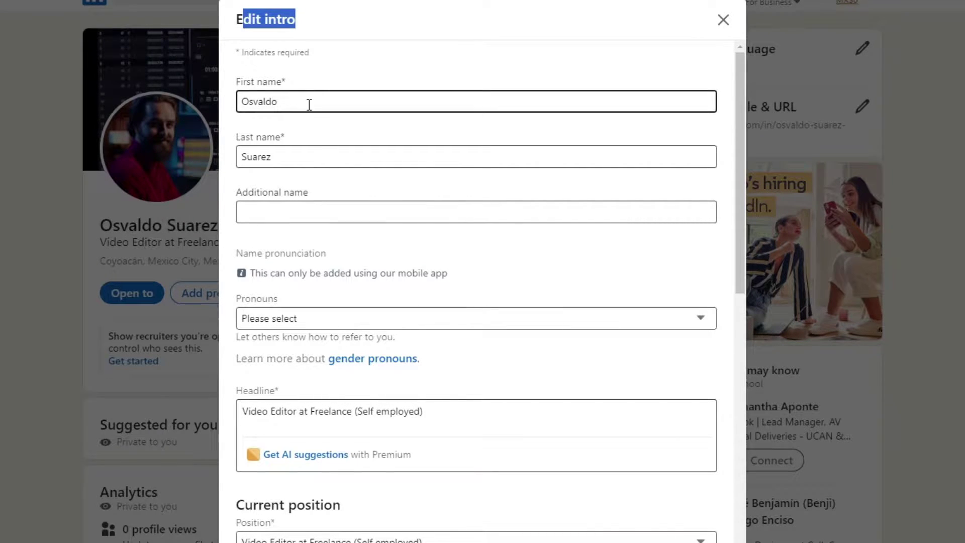
left_click(340, 212)
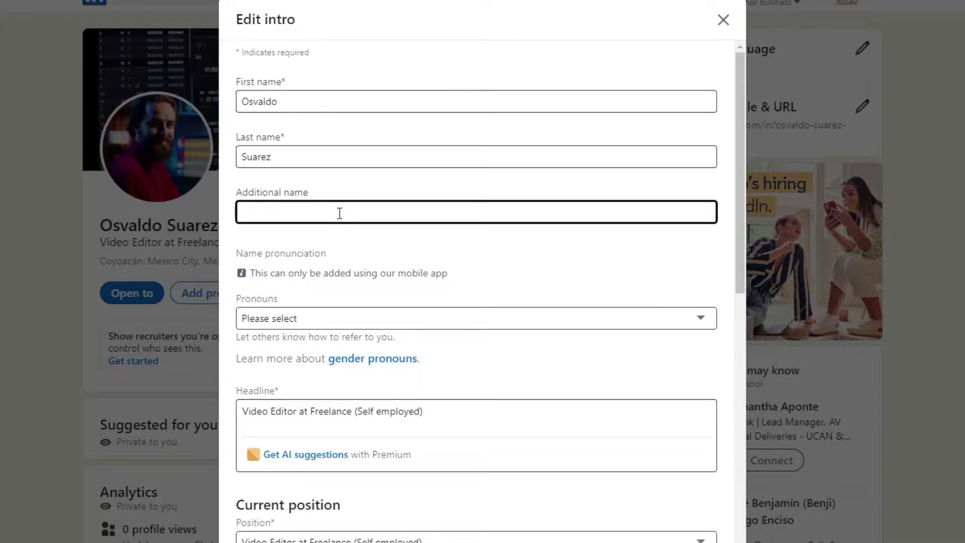
scroll(339, 213, "down", 2)
left_click(315, 248)
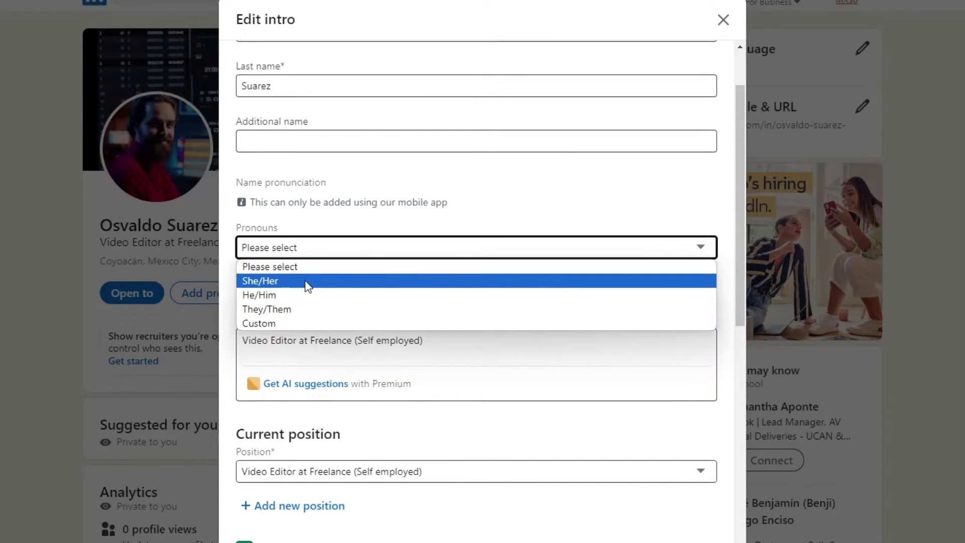
left_click(295, 294)
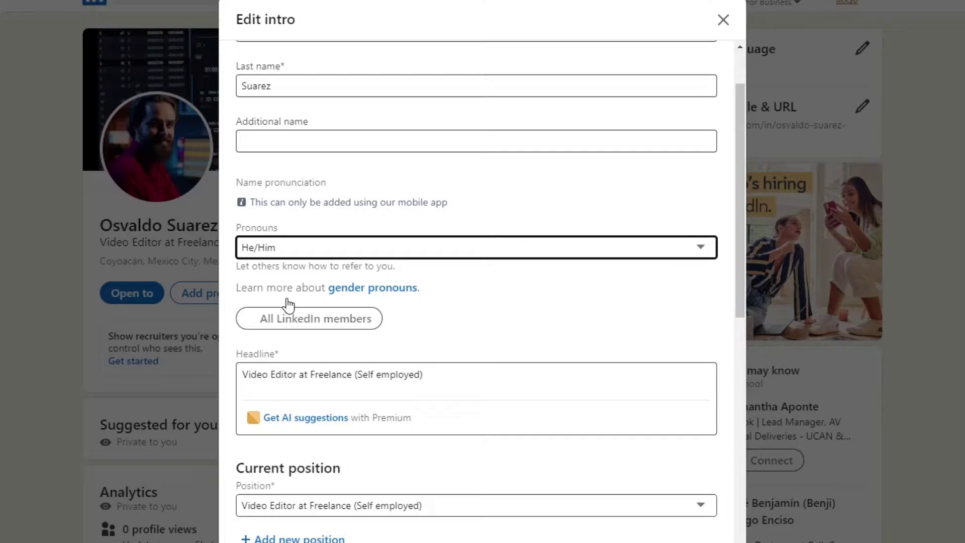
Step: Start editing the headline, then close the intro editor and discard the unsaved changes
scroll(448, 341, "down", 3)
left_click(465, 227)
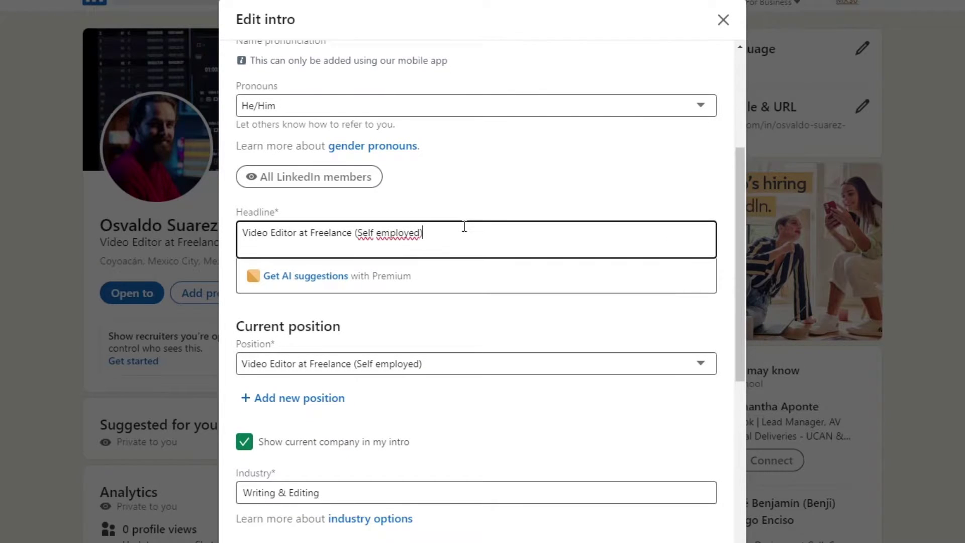
scroll(468, 231, "down", 2)
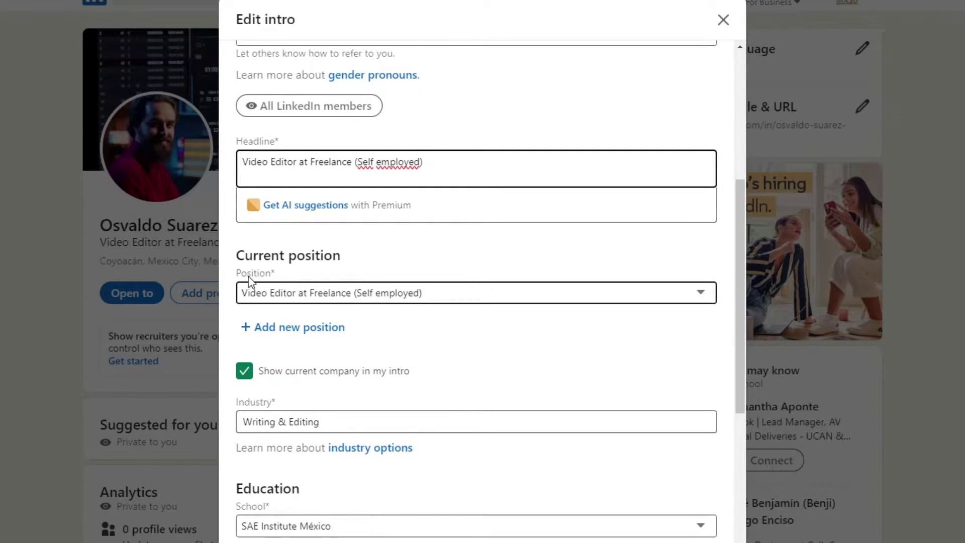
scroll(345, 284, "down", 3)
scroll(409, 386, "down", 3)
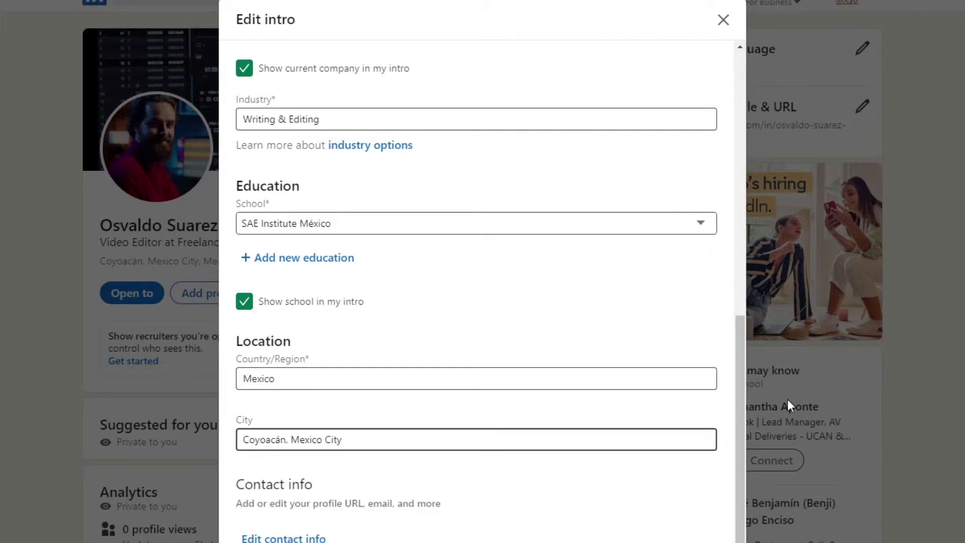
key("Escape")
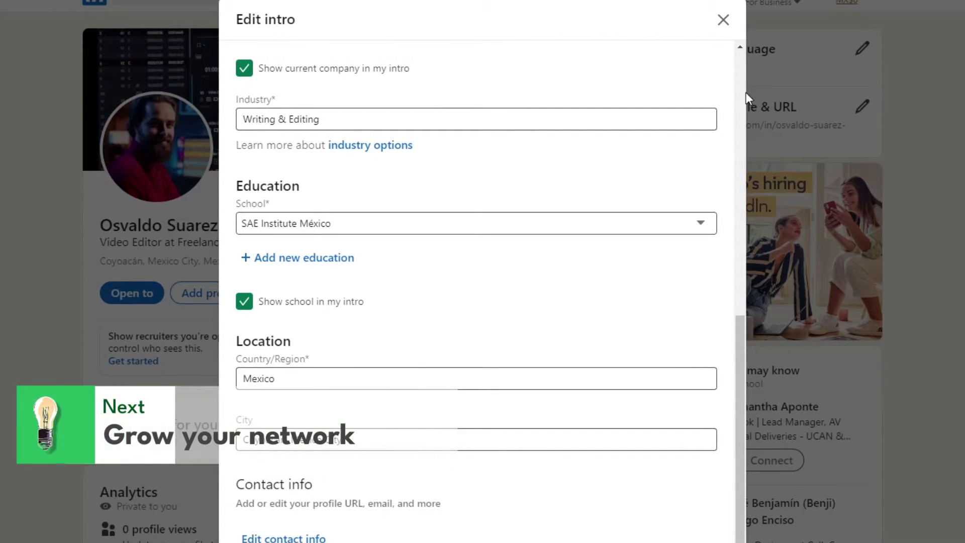
left_click(723, 21)
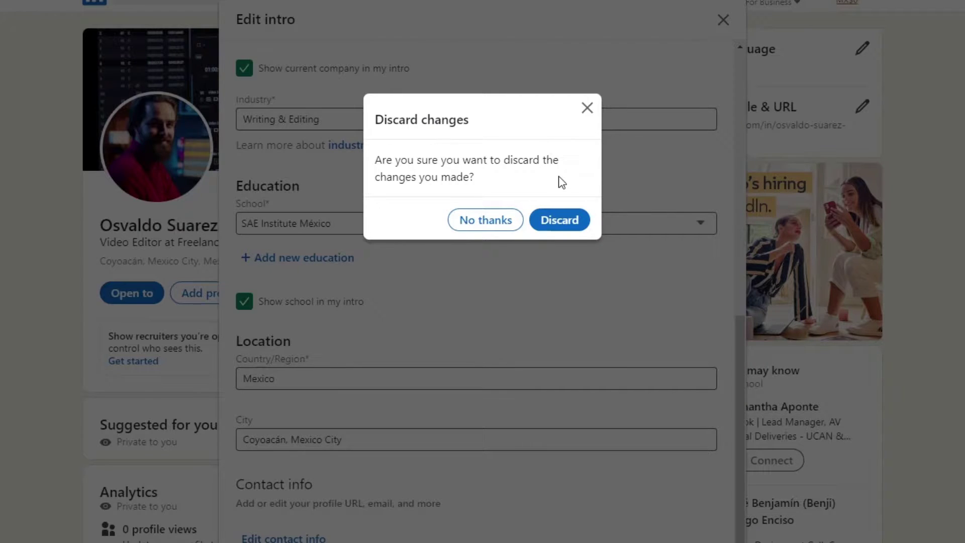
left_click(564, 221)
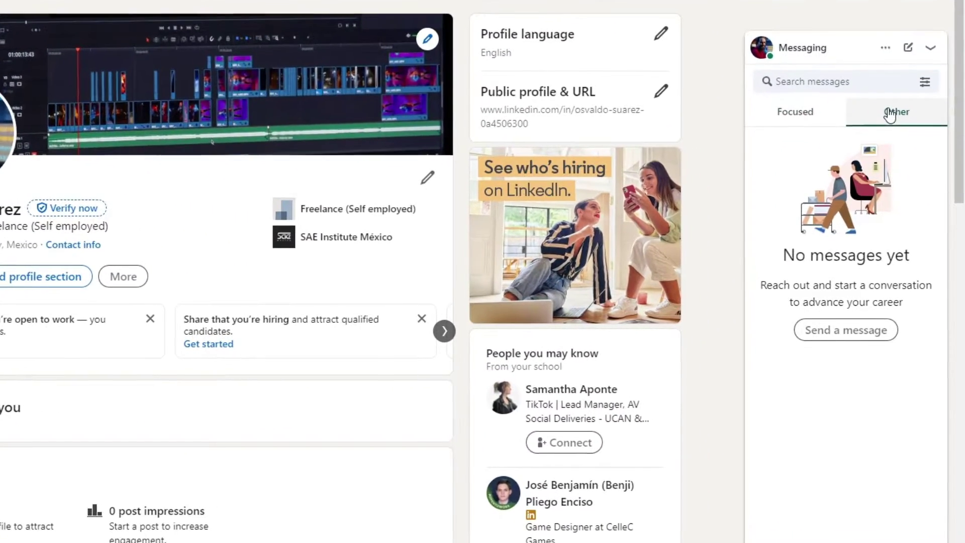
Step: Show the Other message conversations and scroll to People you may know
left_click(899, 168)
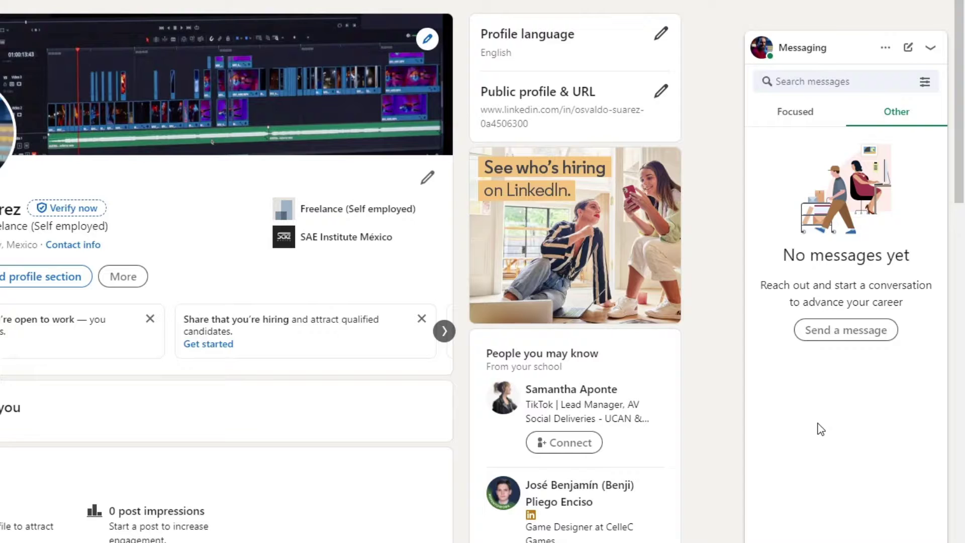
scroll(718, 437, "down", 7)
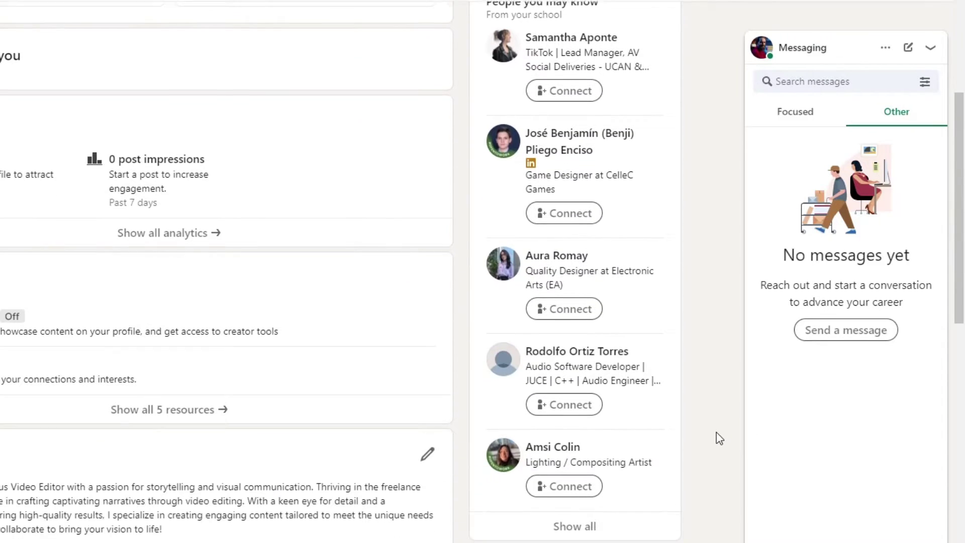
scroll(717, 432, "up", 2)
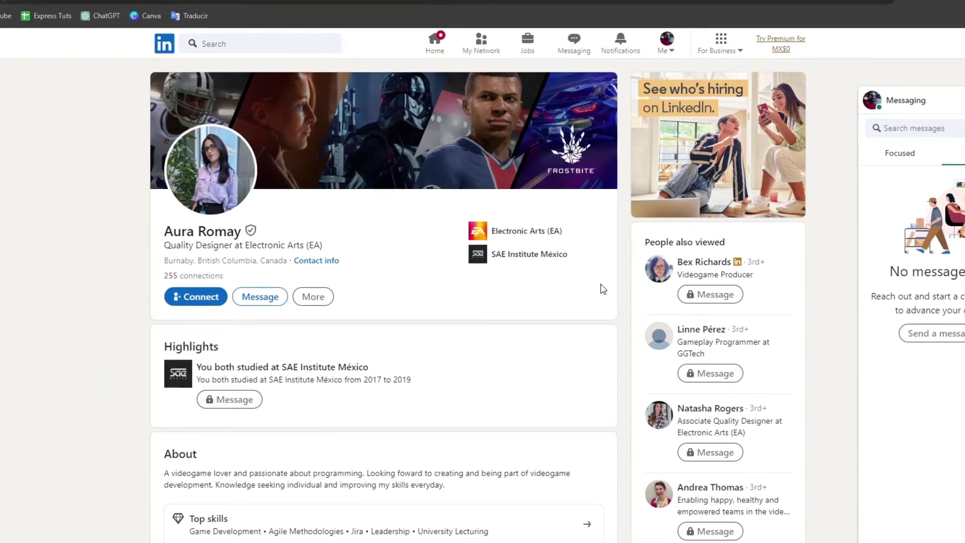
left_click(198, 299)
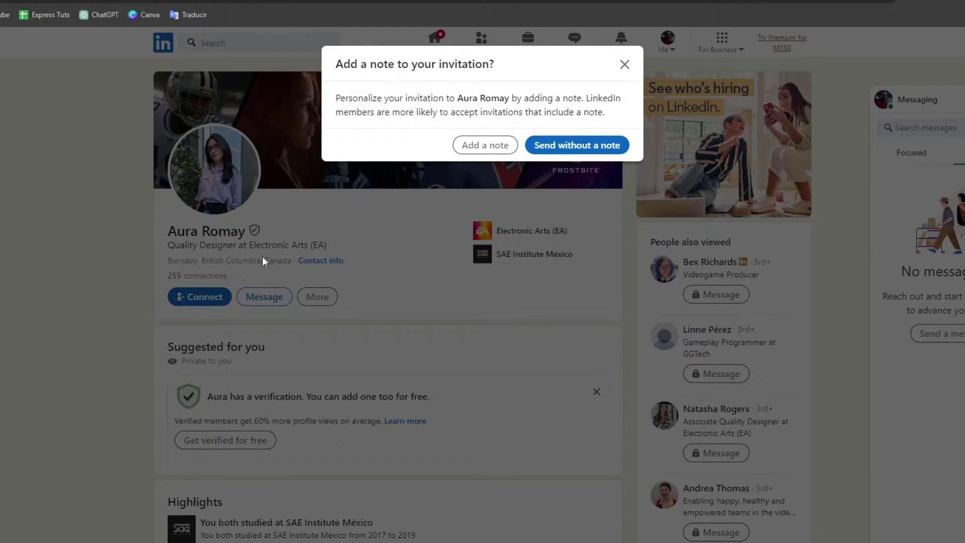
left_click_drag(452, 98, 643, 77)
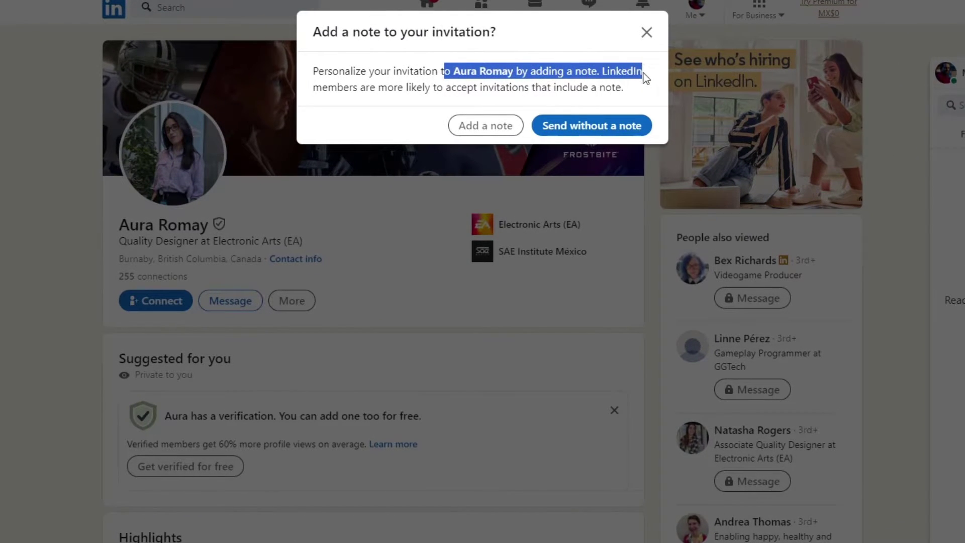
left_click_drag(407, 87, 552, 88)
left_click(634, 96)
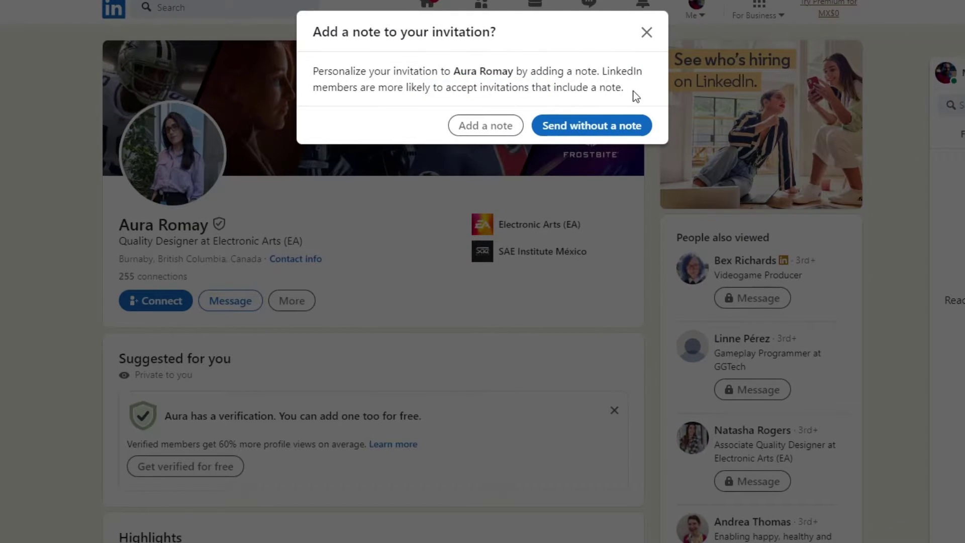
left_click(475, 124)
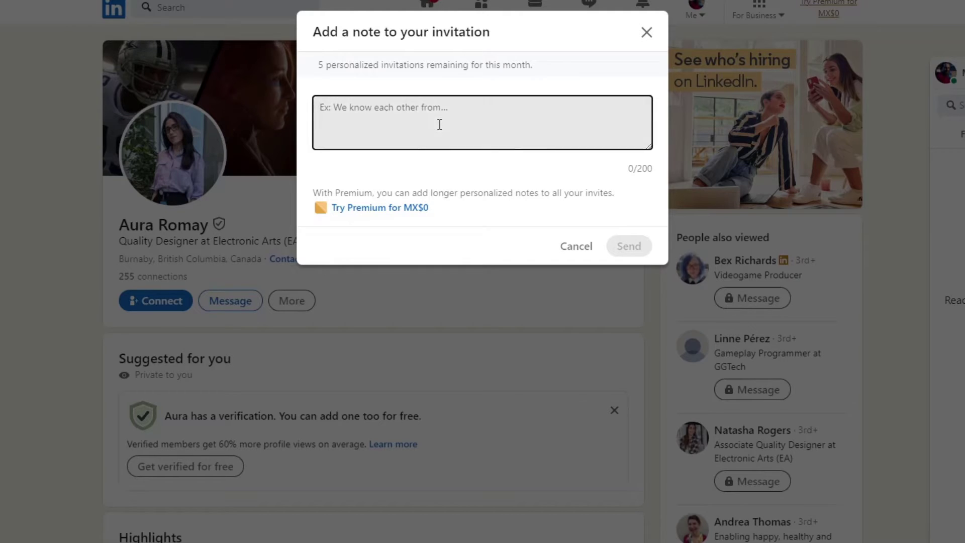
left_click(646, 32)
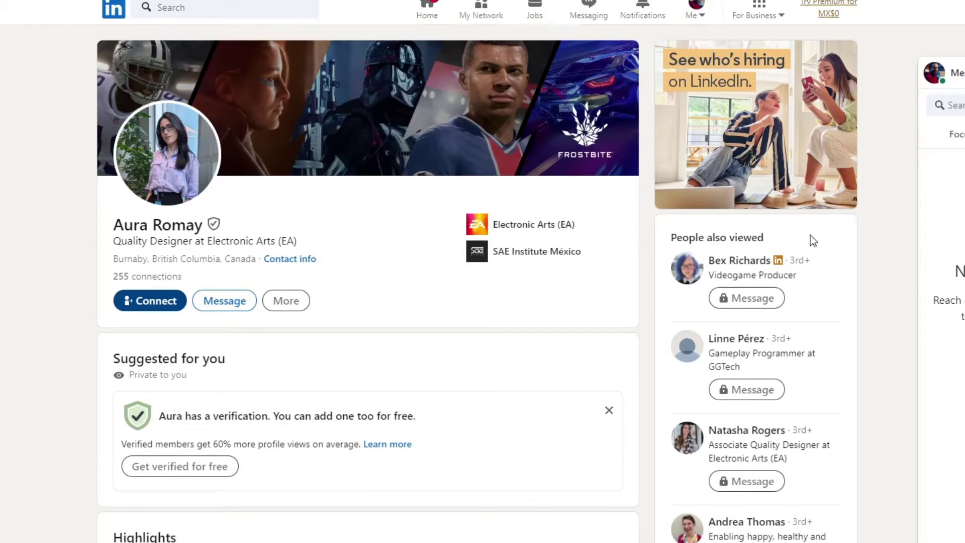
Step: Try messaging this person, then view their given and received recommendations
left_click(228, 299)
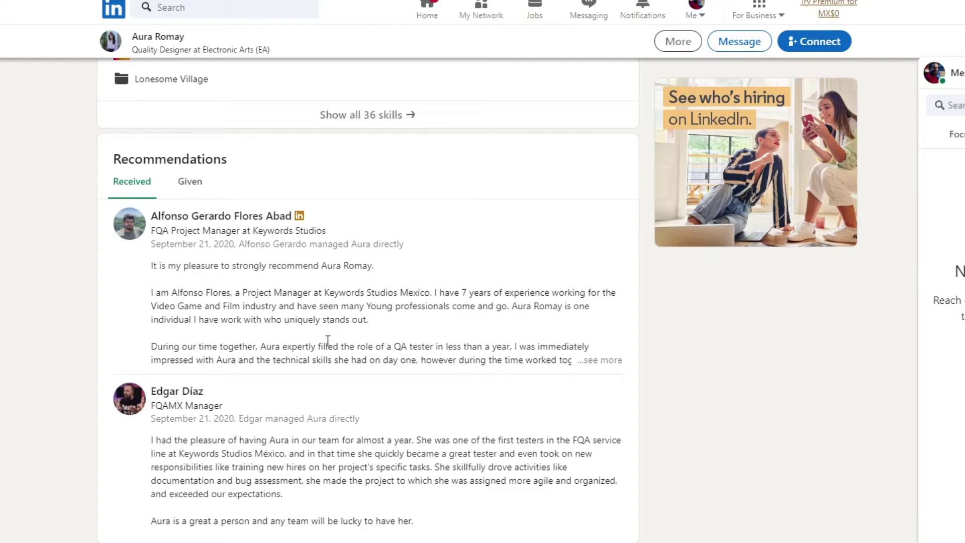
left_click(192, 188)
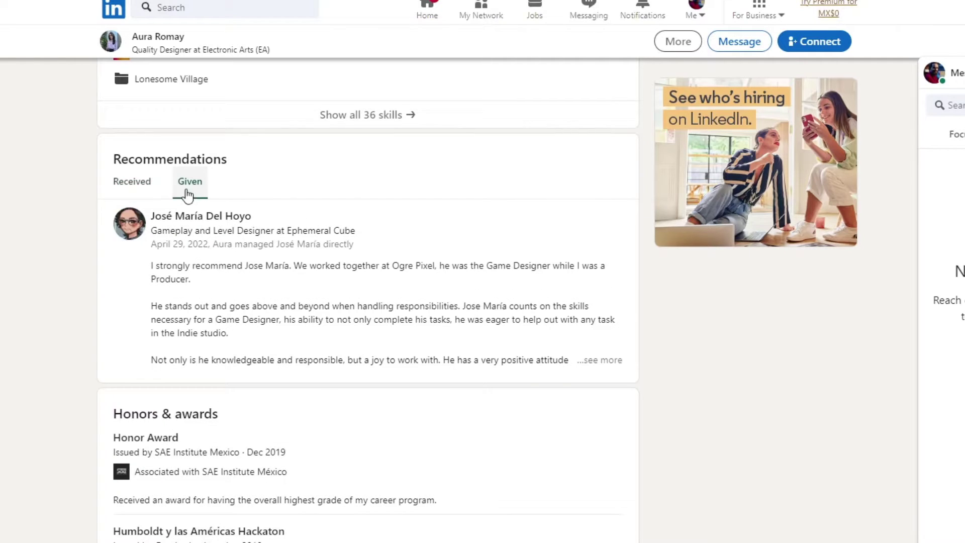
left_click(143, 190)
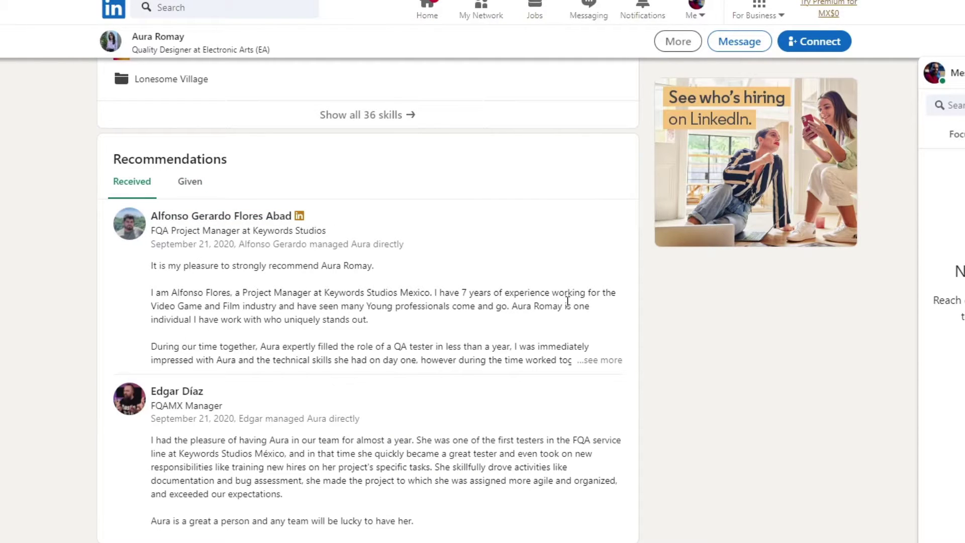
scroll(568, 301, "down", 1)
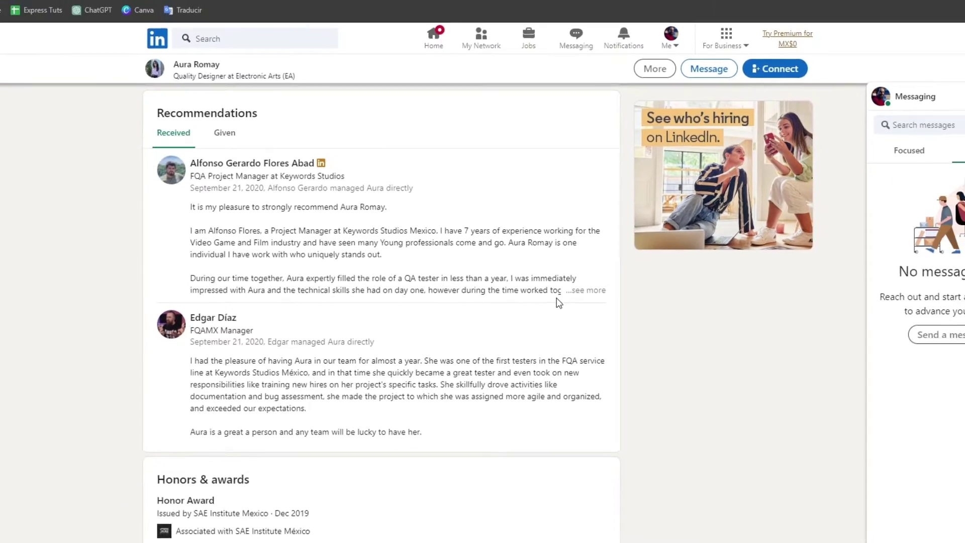
Step: Return to the top of the profile and start a new LinkedIn search
scroll(567, 302, "up", 15)
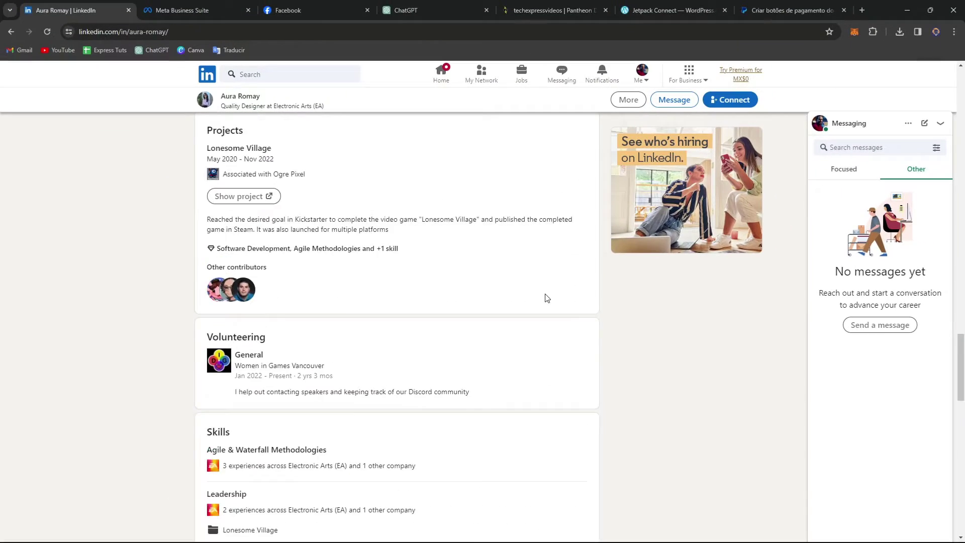
scroll(547, 298, "up", 5)
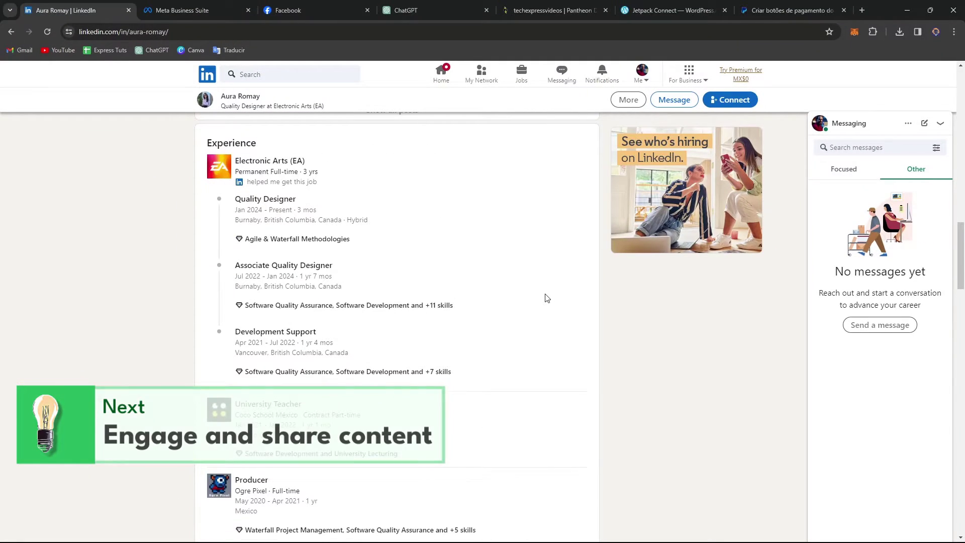
scroll(547, 298, "up", 12)
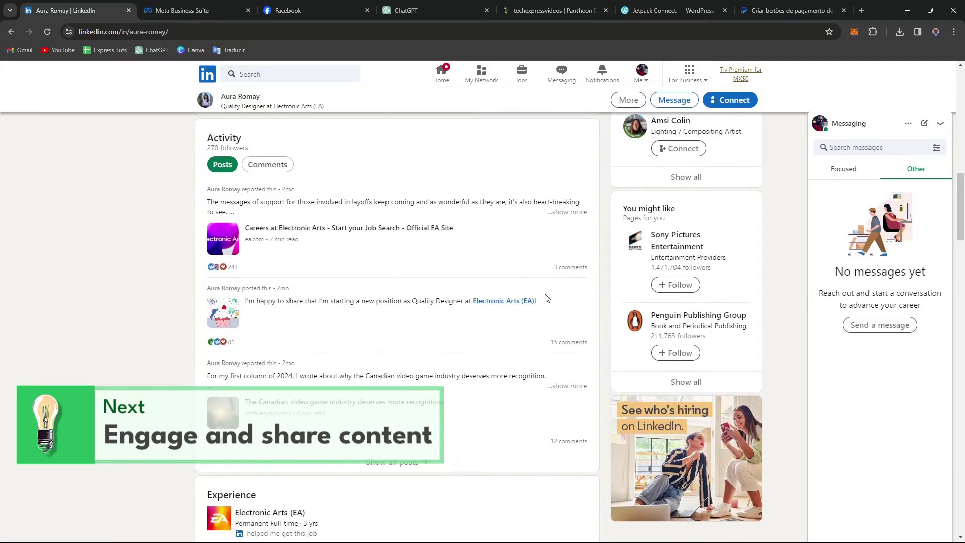
scroll(547, 298, "up", 5)
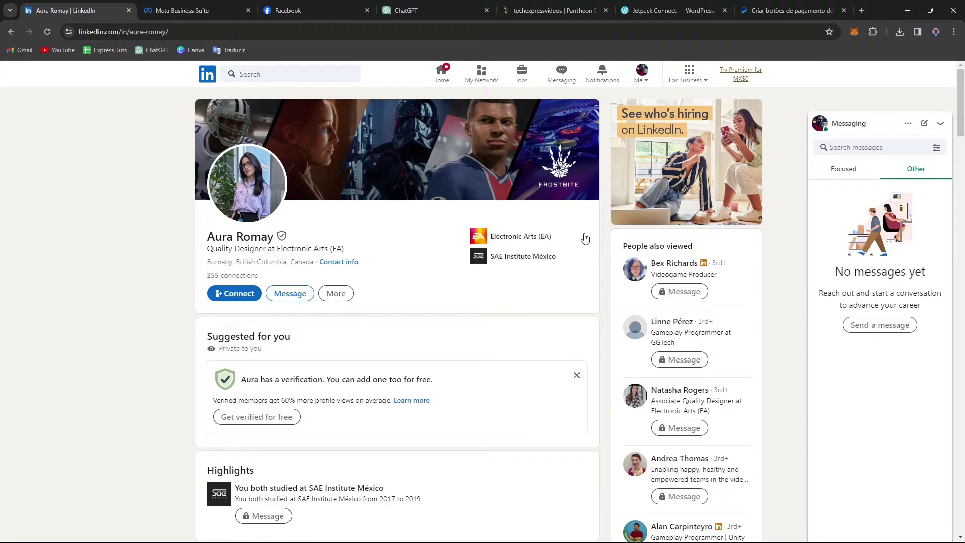
left_click(274, 77)
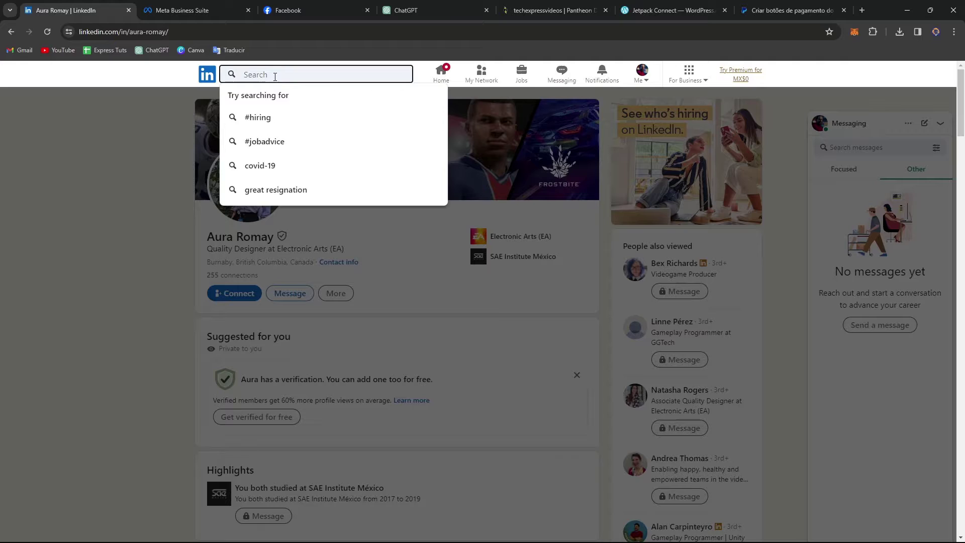
Step: Search for 'video editor' groups and like the DroneTalks newsletter post
type("video edito")
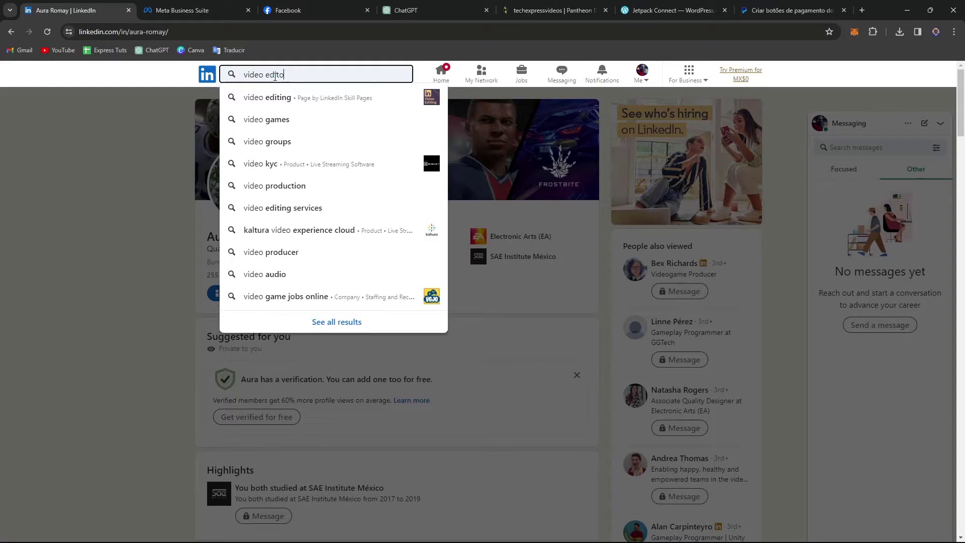
left_click(302, 100)
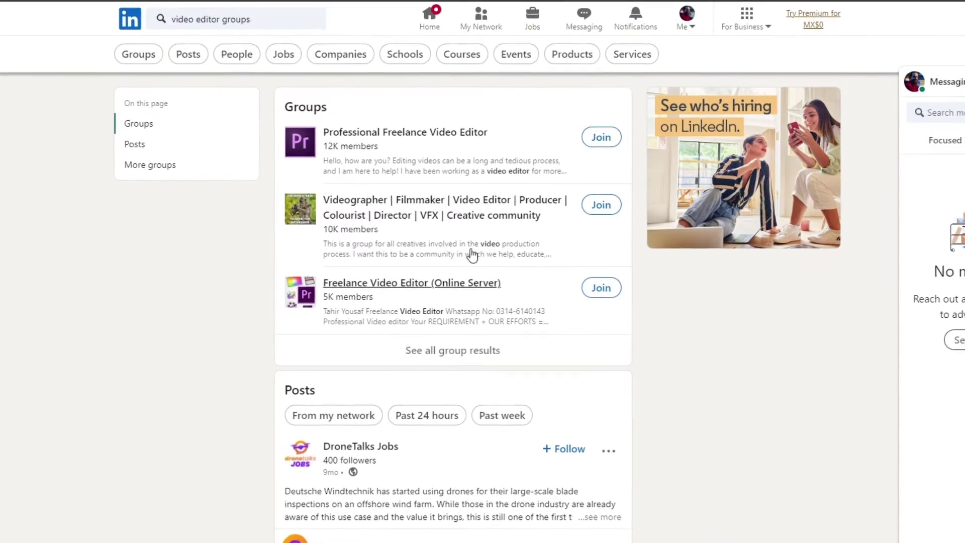
scroll(472, 255, "down", 6)
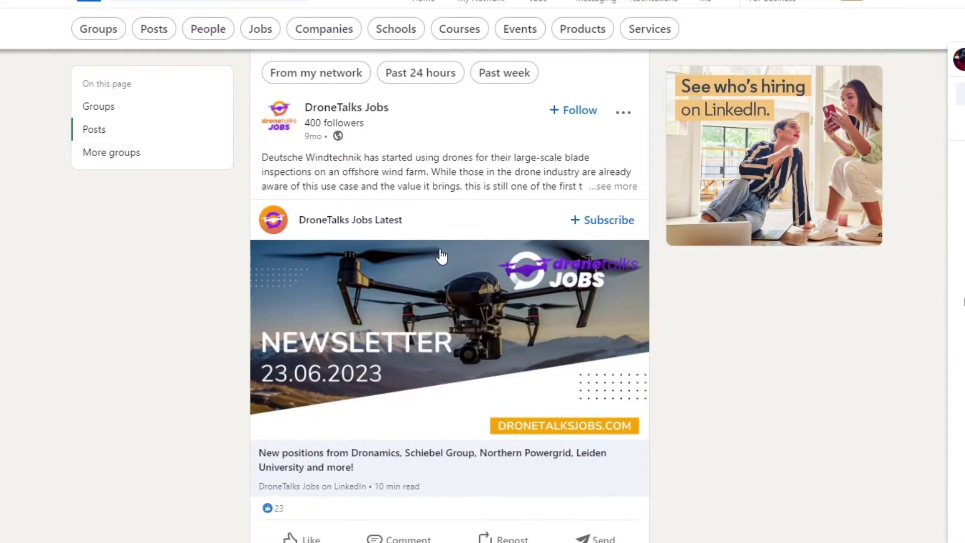
scroll(442, 255, "down", 3)
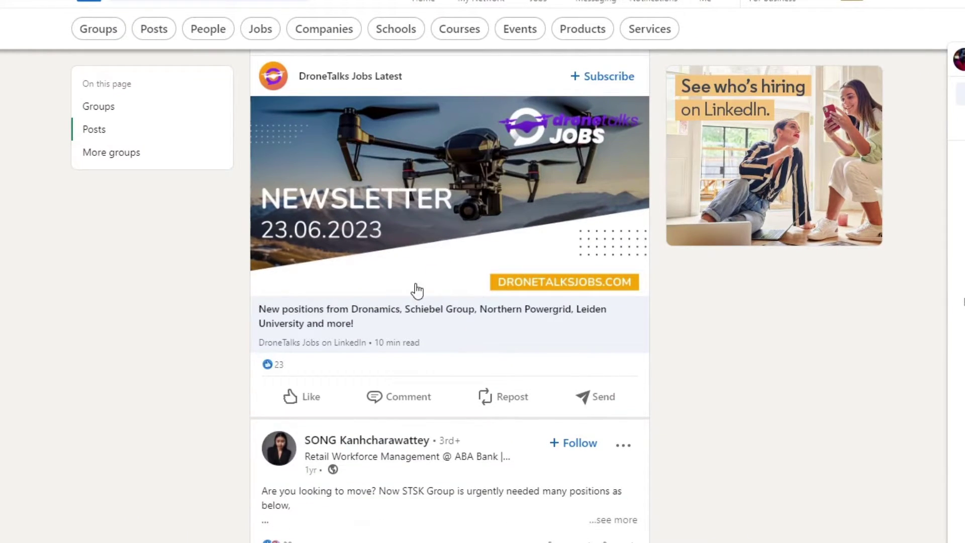
left_click(316, 408)
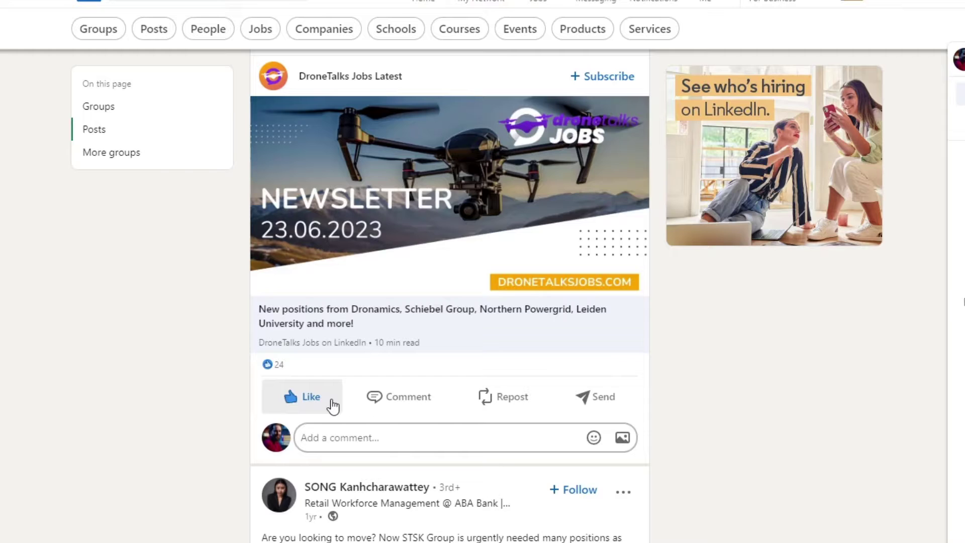
Step: Instantly repost the post about the WhatsApp creators community
scroll(316, 408, "down", 4)
mouse_move(314, 402)
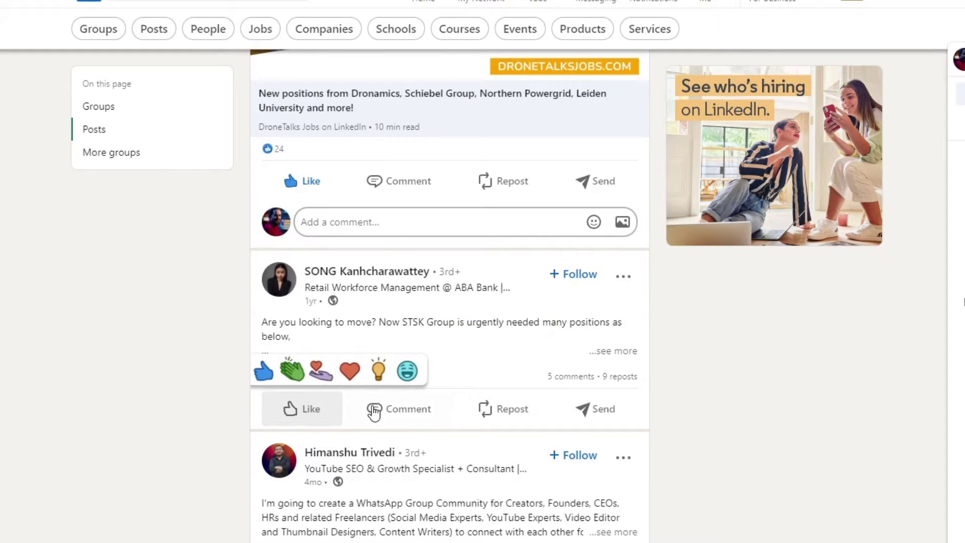
left_click(491, 418)
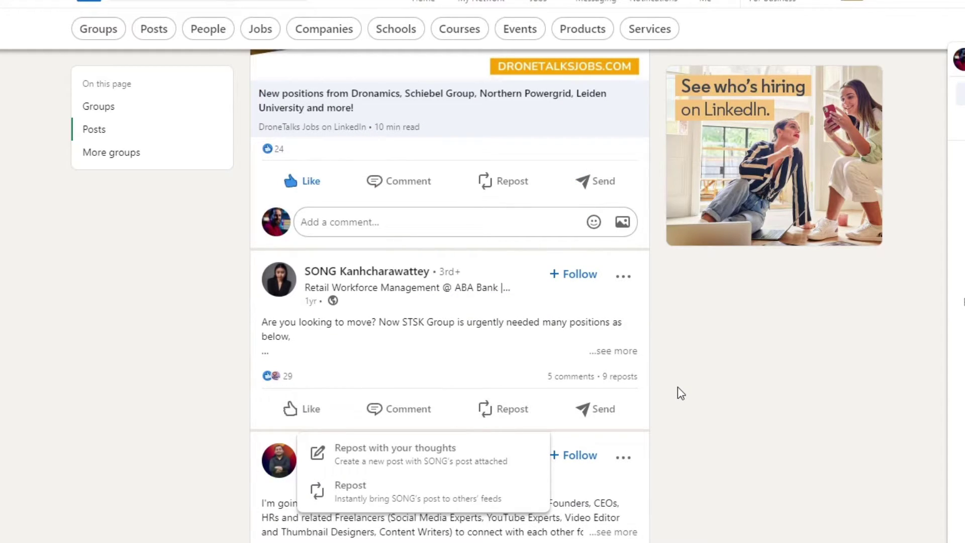
scroll(678, 388, "down", 3)
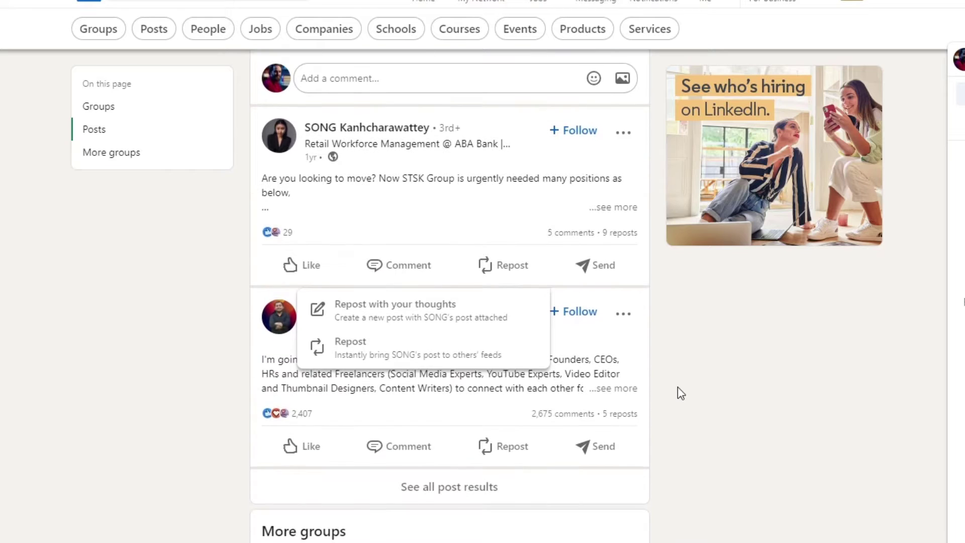
left_click(504, 450)
left_click(490, 483)
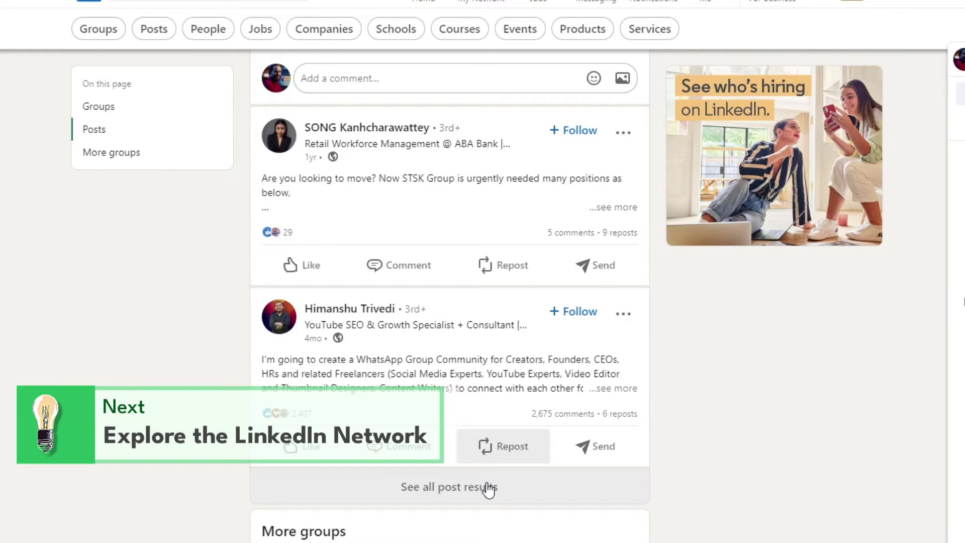
Step: Filter to Jobs, rerun the 'video editor groups' search, then filter results to Events
left_click(259, 30)
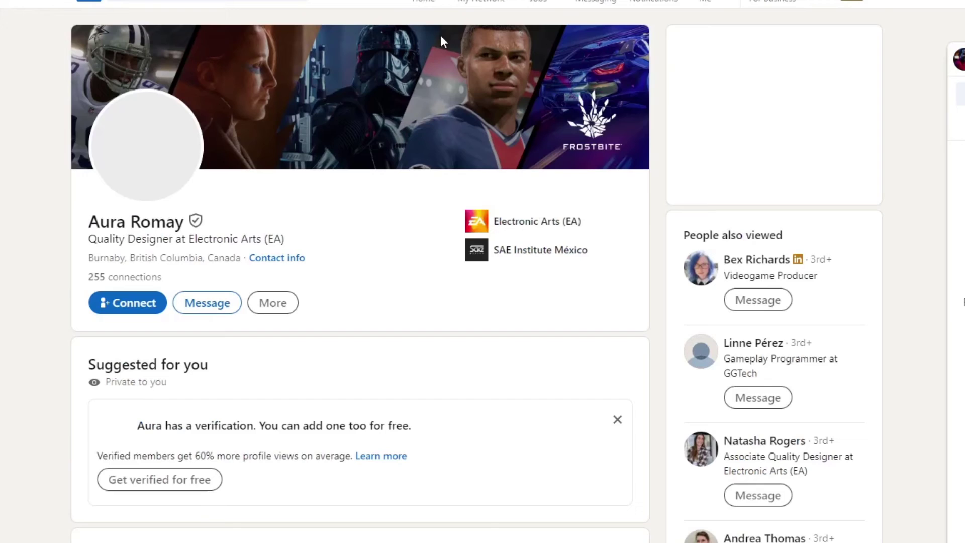
left_click(267, 8)
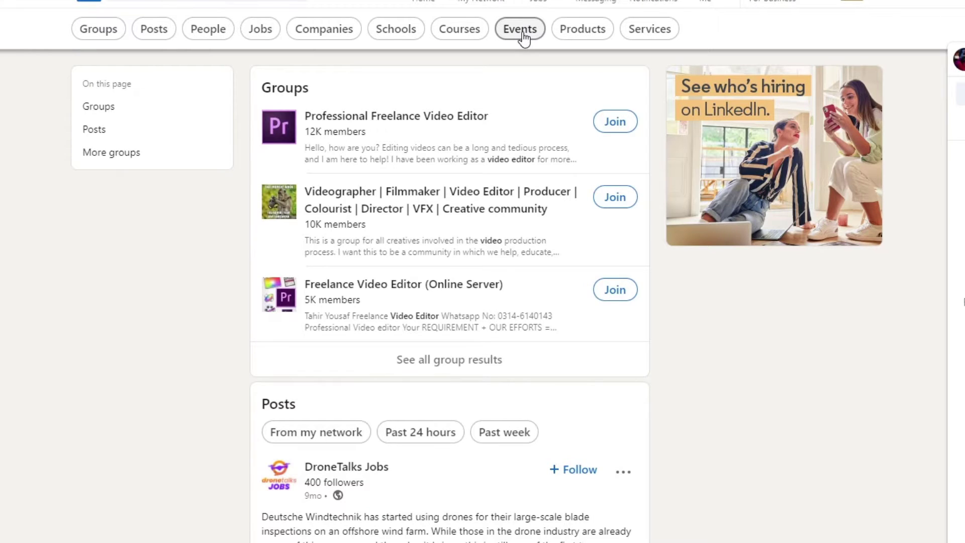
left_click(521, 30)
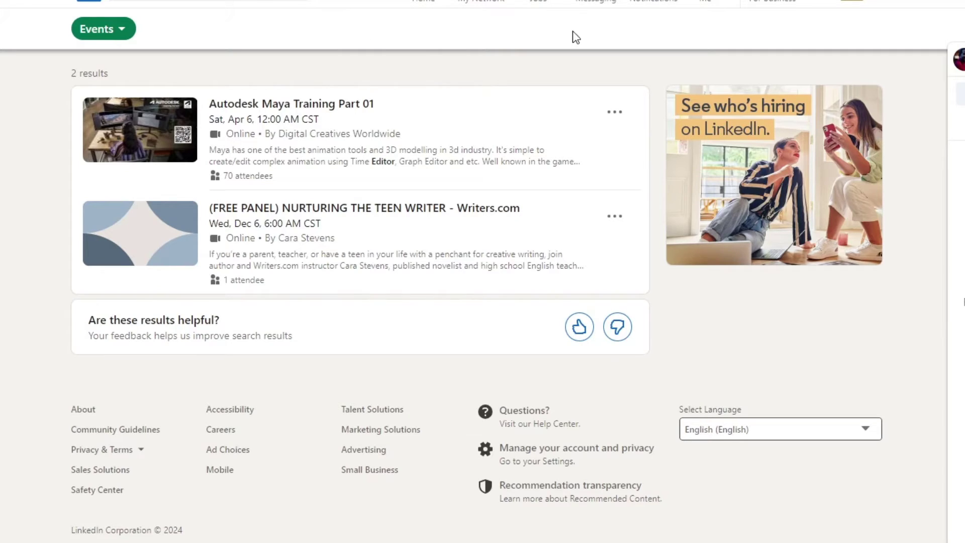
Step: View your own profile via the Me menu, then publish the Advice for Sundays #1023 post
left_click(435, 6)
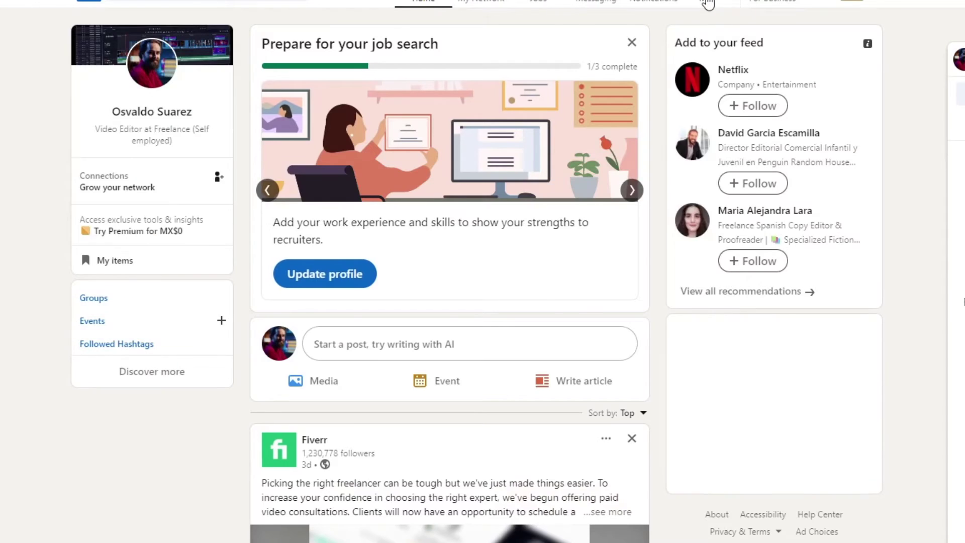
left_click(705, 5)
left_click(631, 81)
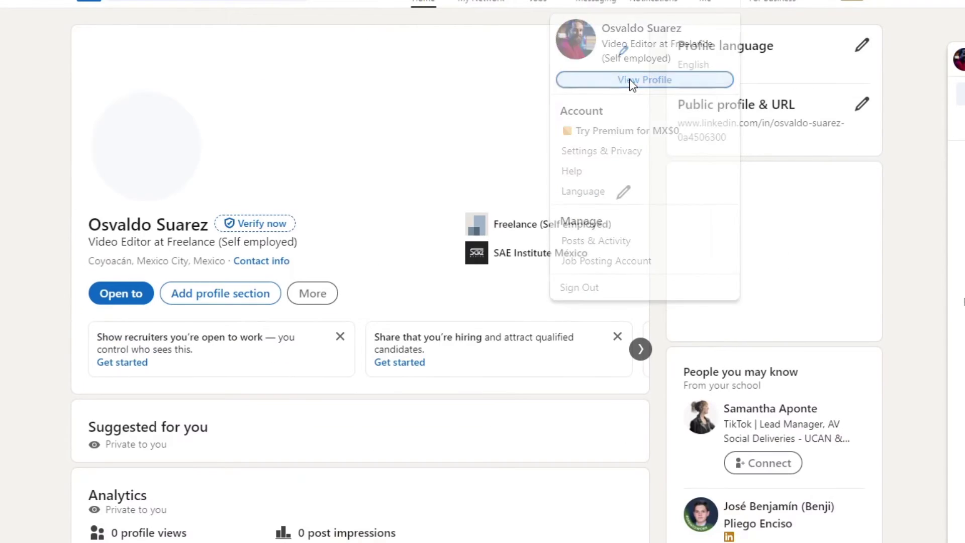
scroll(421, 367, "down", 3)
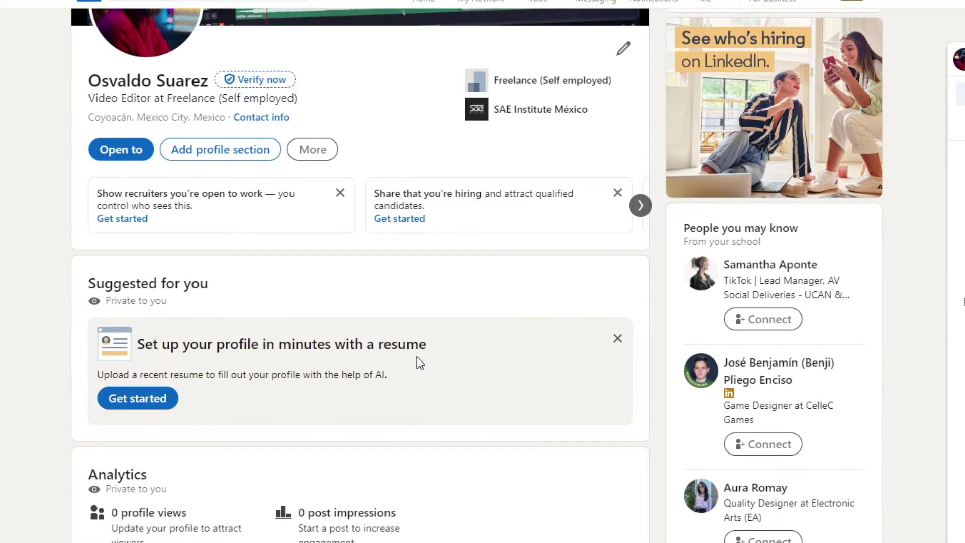
scroll(417, 356, "up", 3)
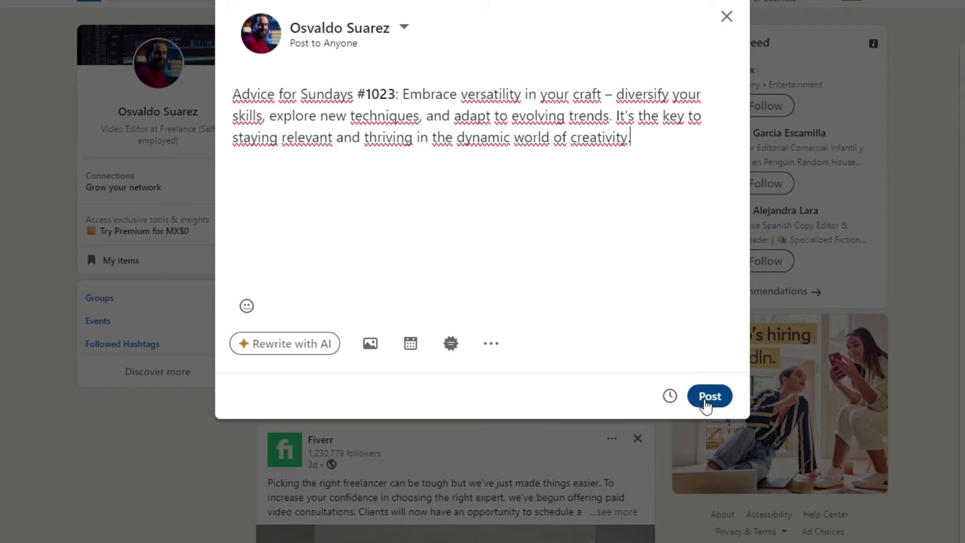
left_click(699, 394)
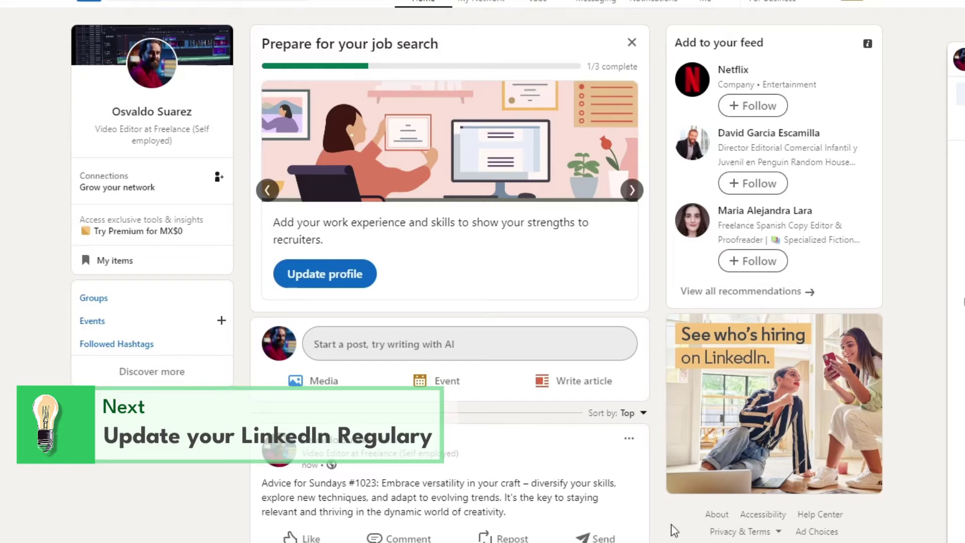
Step: Like the newly published Advice for Sundays #1023 post
scroll(651, 484, "down", 2)
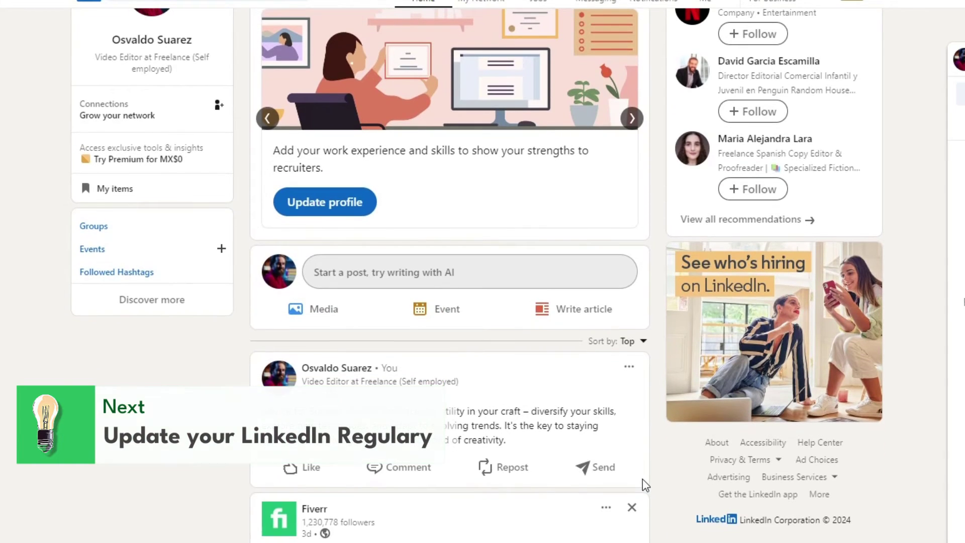
left_click(318, 478)
left_click(399, 467)
Step: React with Support to the Fiverr video post and keep scrolling through the feed
scroll(352, 352, "down", 4)
scroll(396, 330, "down", 4)
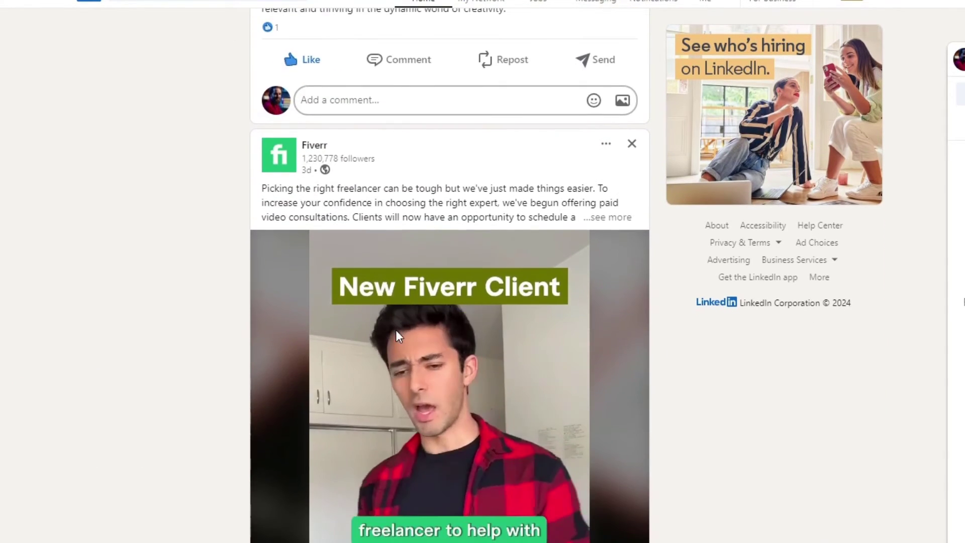
scroll(397, 351, "down", 4)
mouse_move(312, 537)
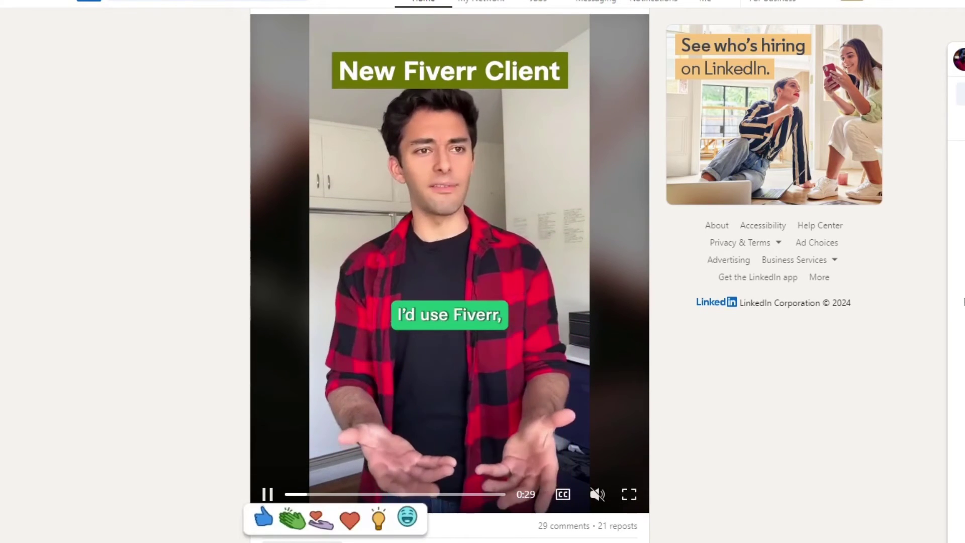
left_click(318, 519)
scroll(495, 519, "down", 1)
scroll(495, 520, "down", 15)
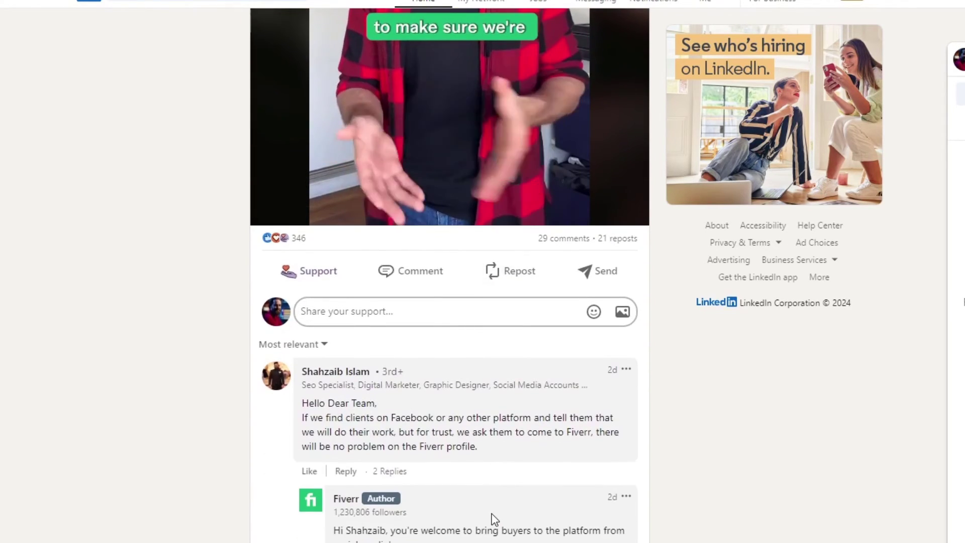
scroll(493, 511, "down", 12)
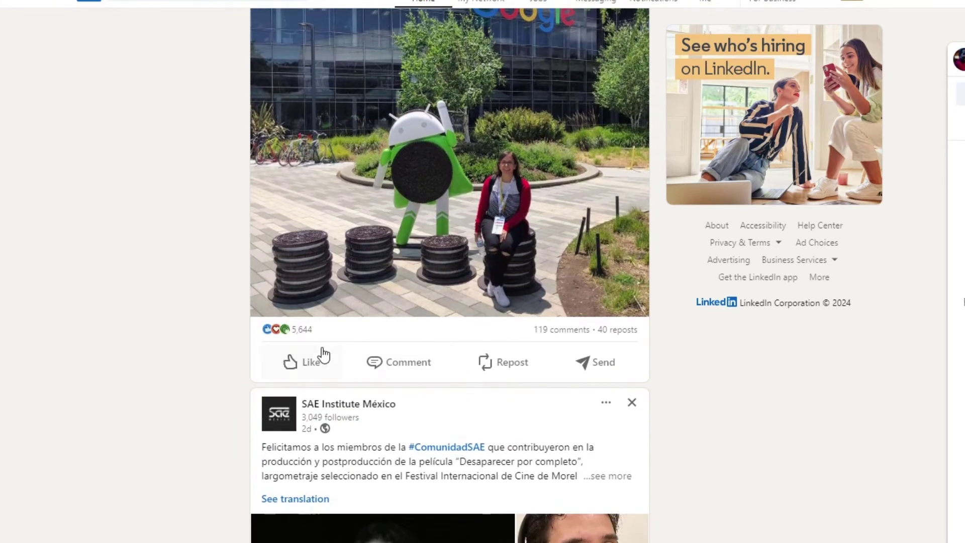
scroll(312, 360, "down", 6)
scroll(318, 366, "down", 2)
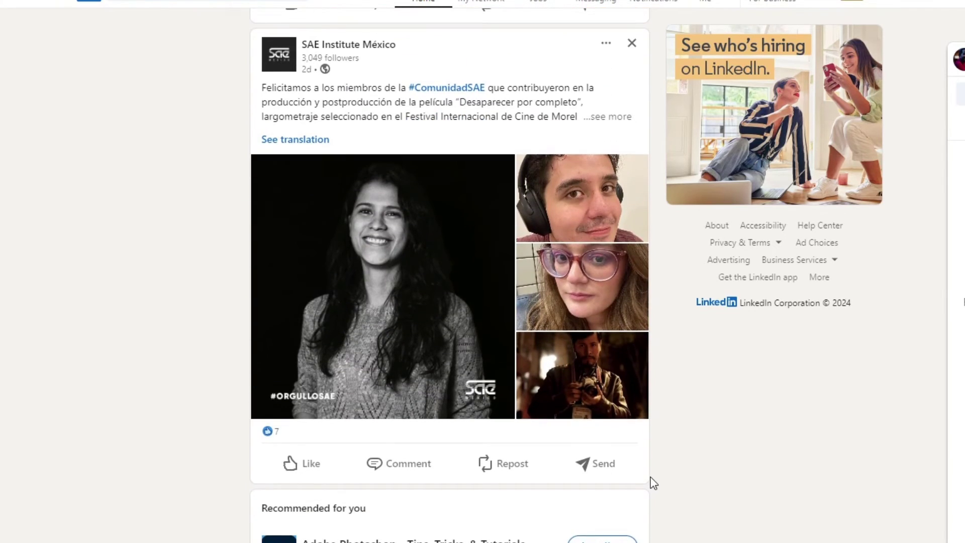
scroll(654, 484, "down", 12)
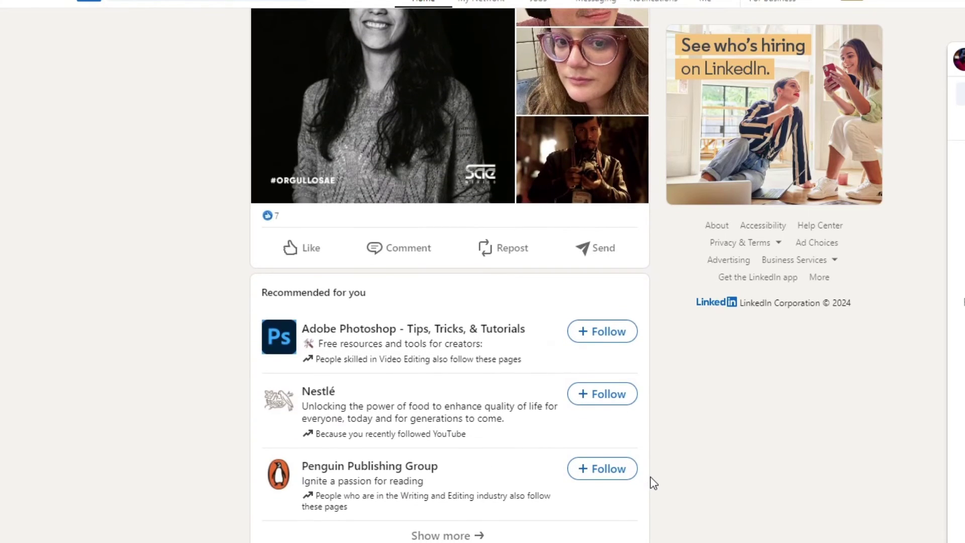
scroll(654, 483, "down", 11)
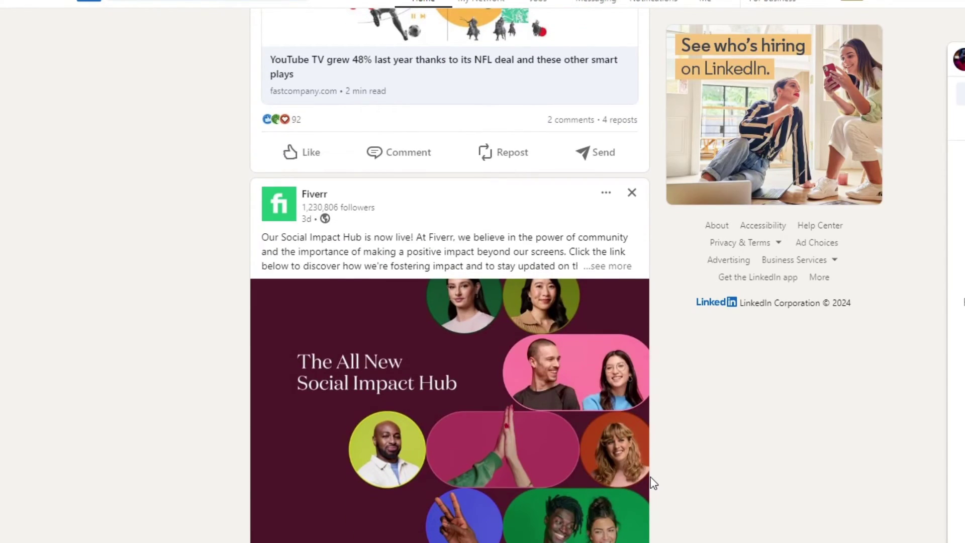
scroll(653, 484, "down", 12)
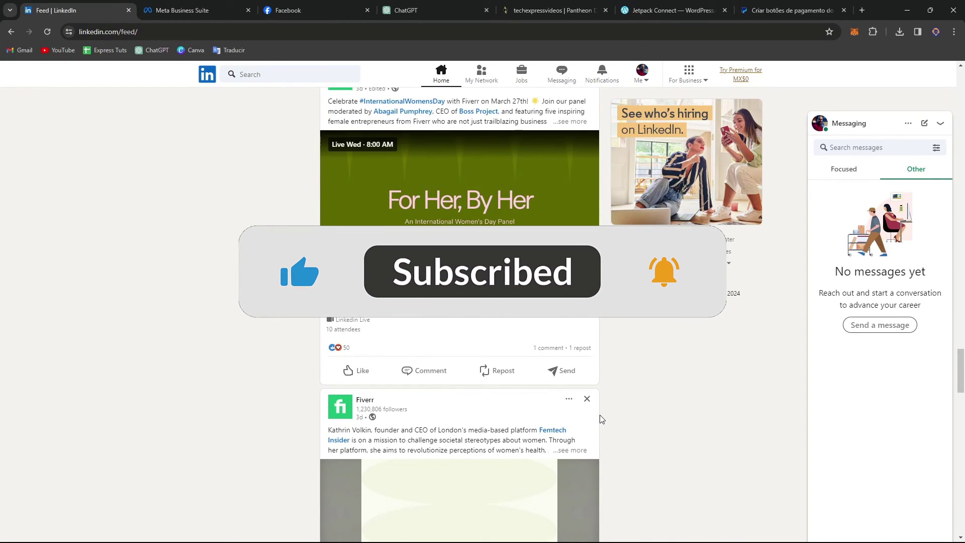
scroll(599, 414, "down", 10)
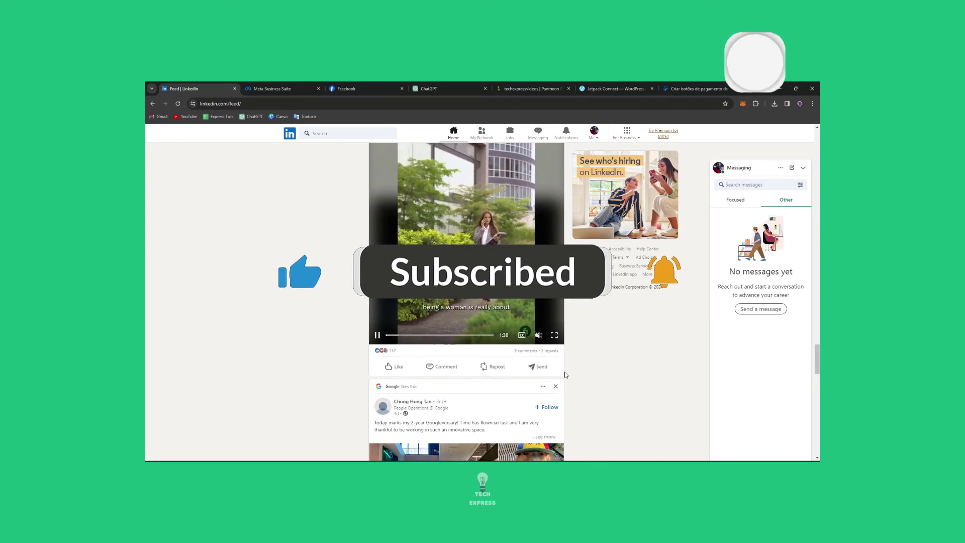
scroll(565, 375, "down", 15)
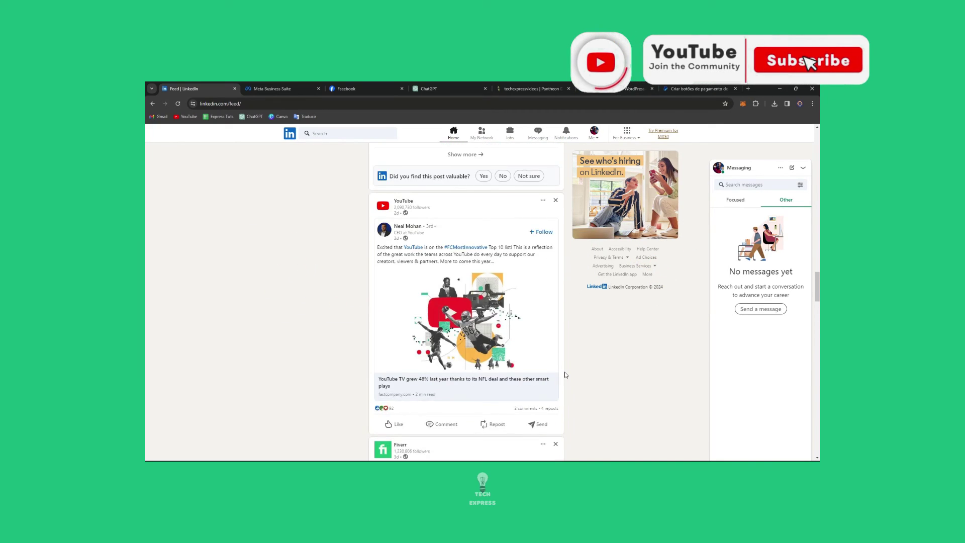
scroll(565, 375, "up", 20)
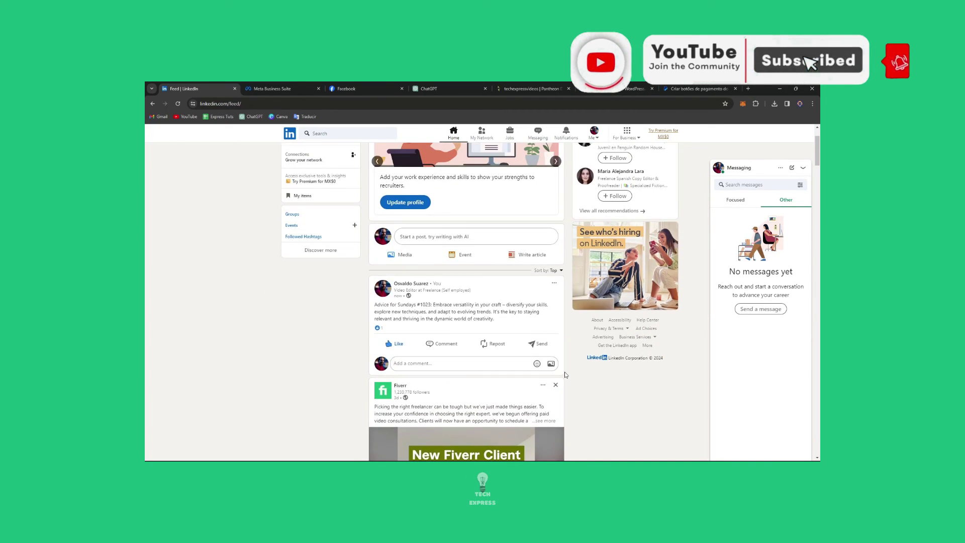